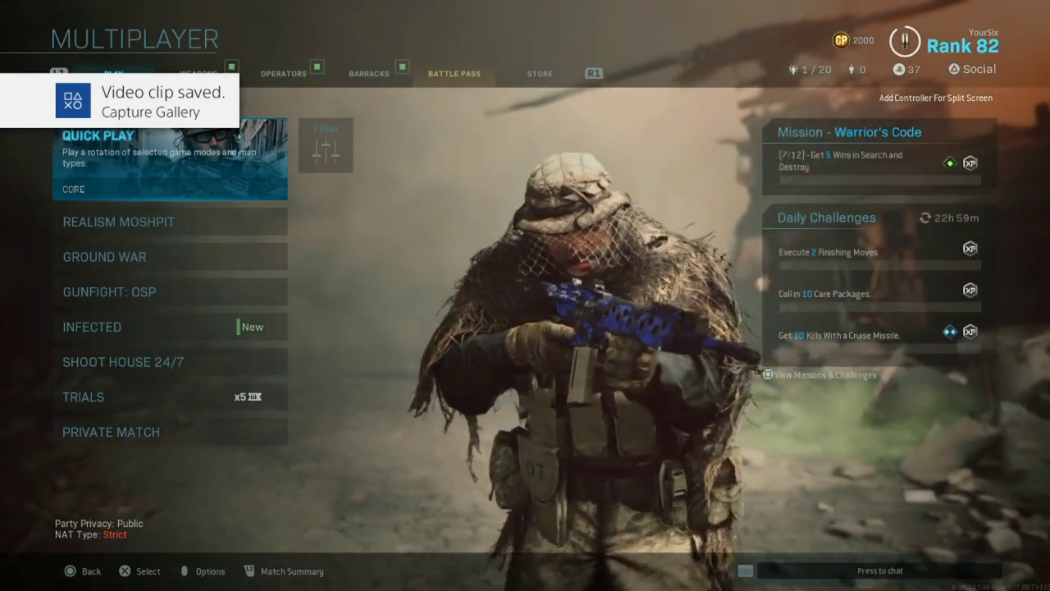
key("share")
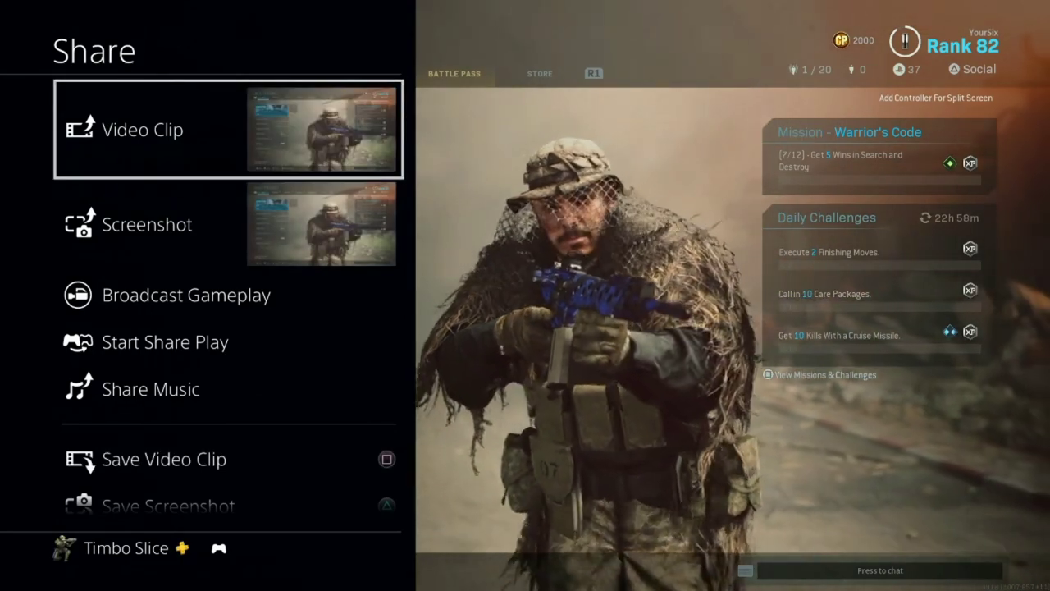
key("Down")
key("Down")
key("Down")
key("Down")
key("Down")
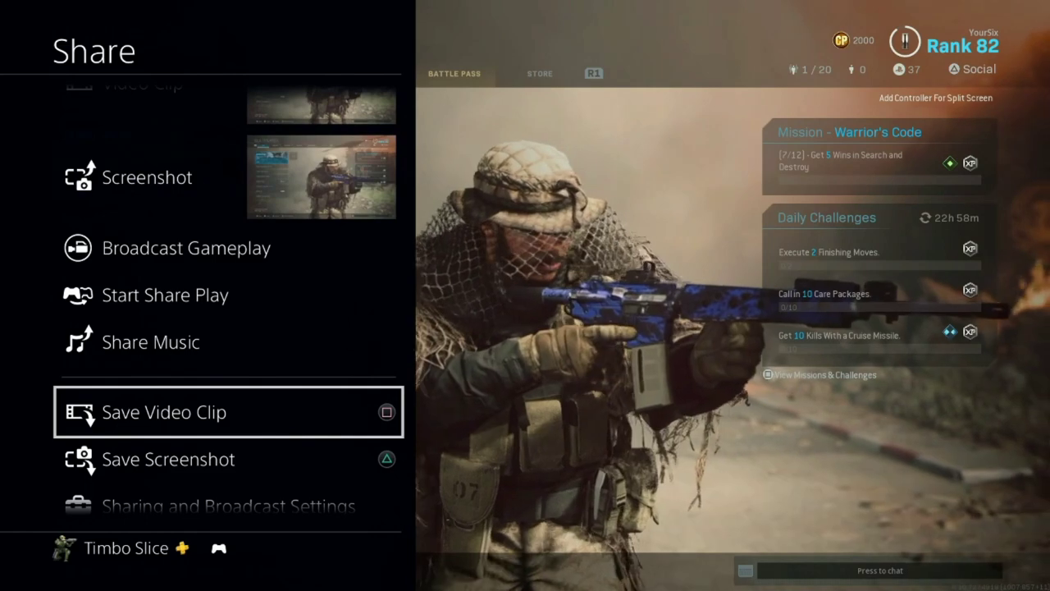
key("Down")
key("Down")
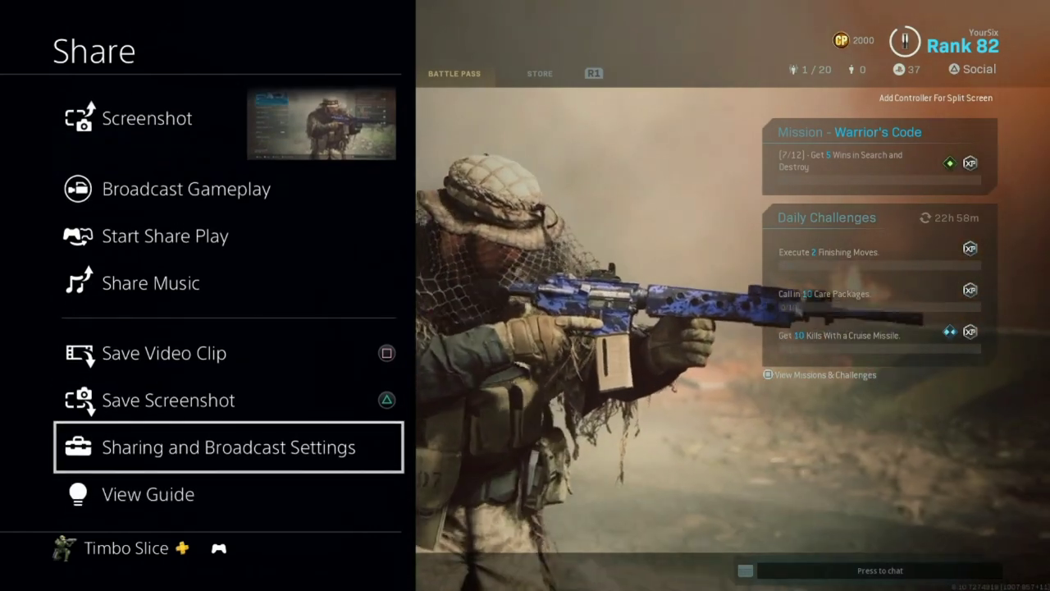
key("Return")
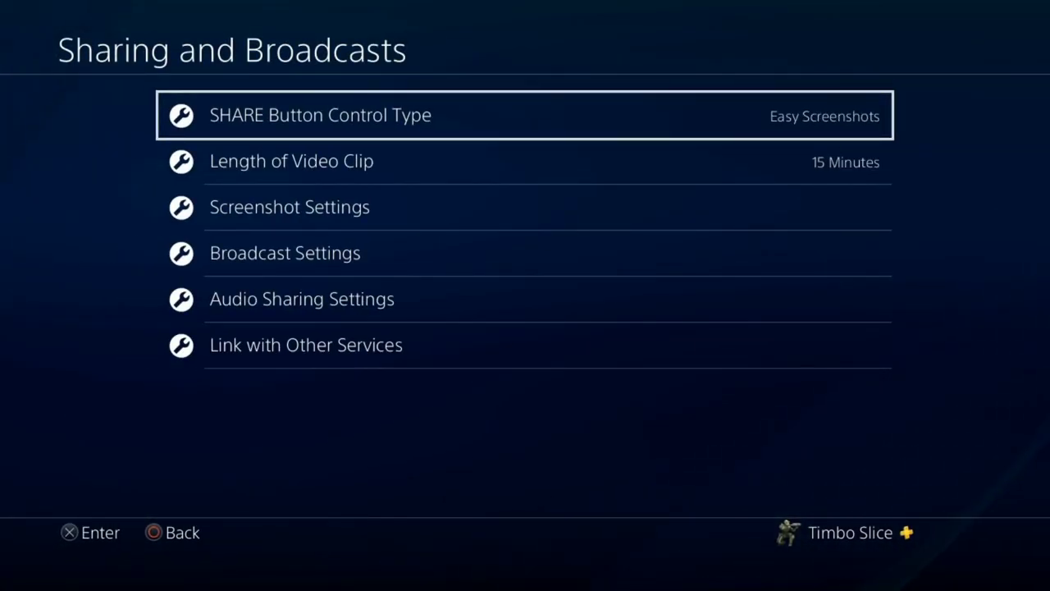
key("Return")
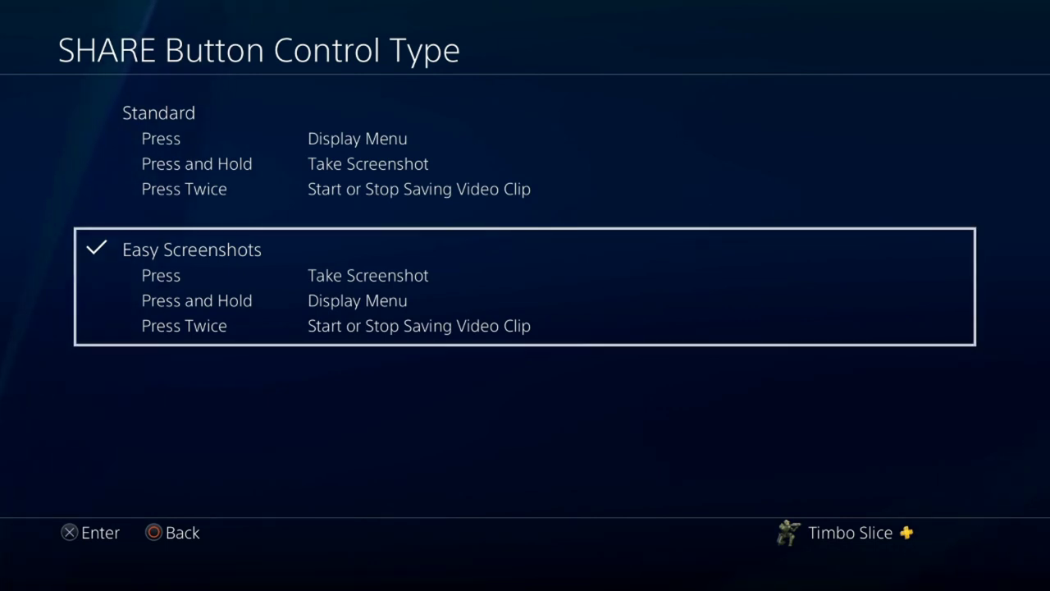
key("Escape")
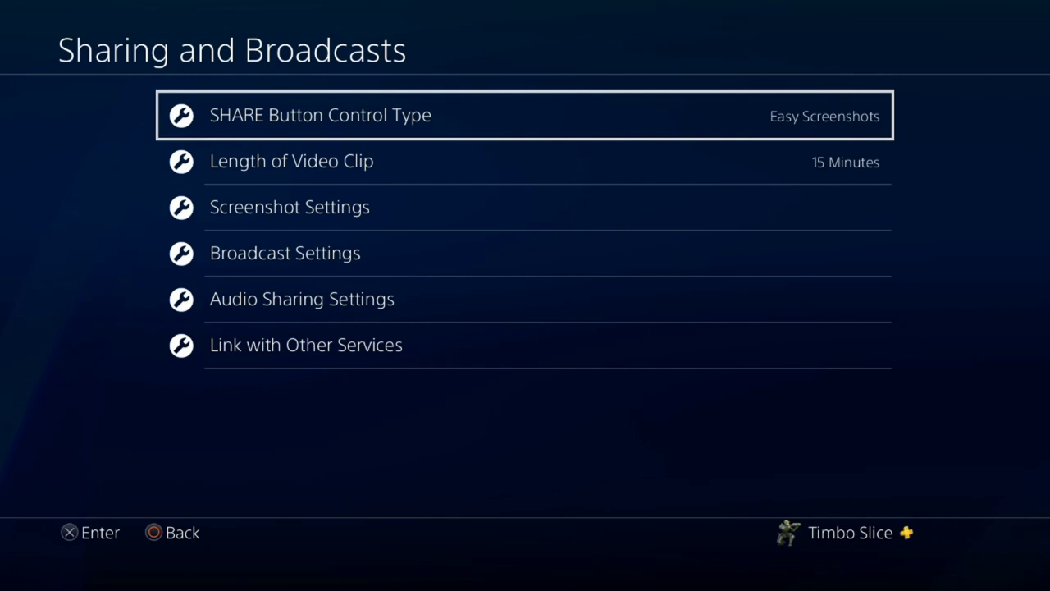
key("Down")
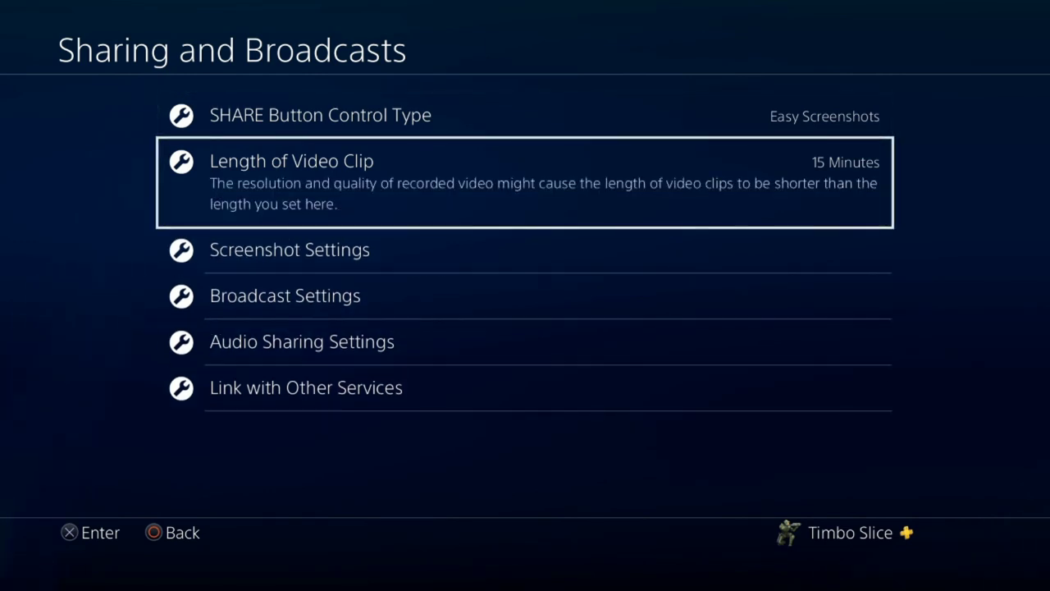
key("Return")
key("Up")
key("Up")
key("Up")
key("Up")
key("Up")
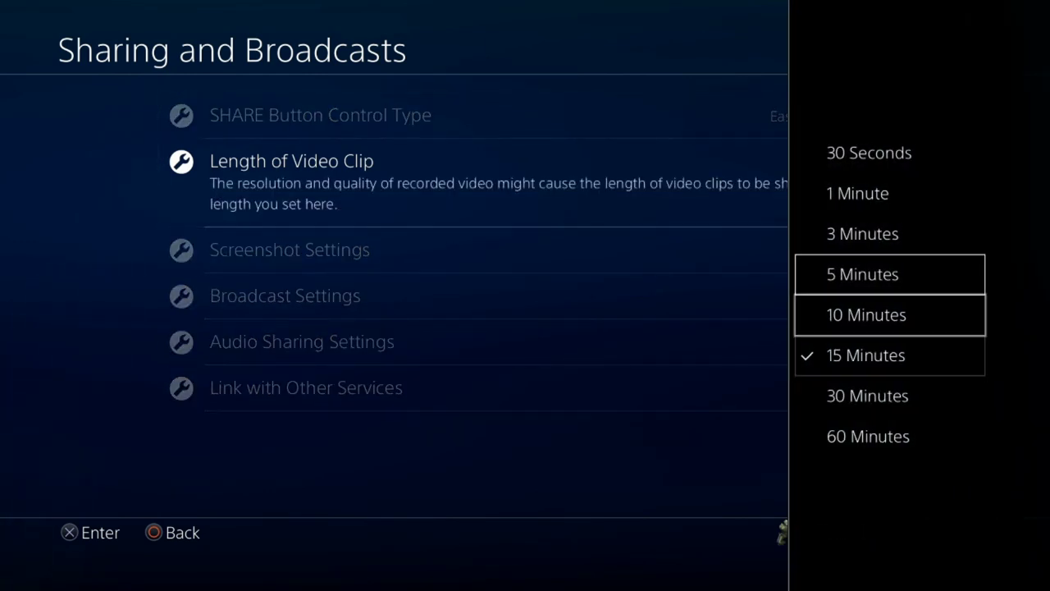
key("Up")
key("Down")
key("Down")
key("Down")
key("Down")
key("Down")
key("Down")
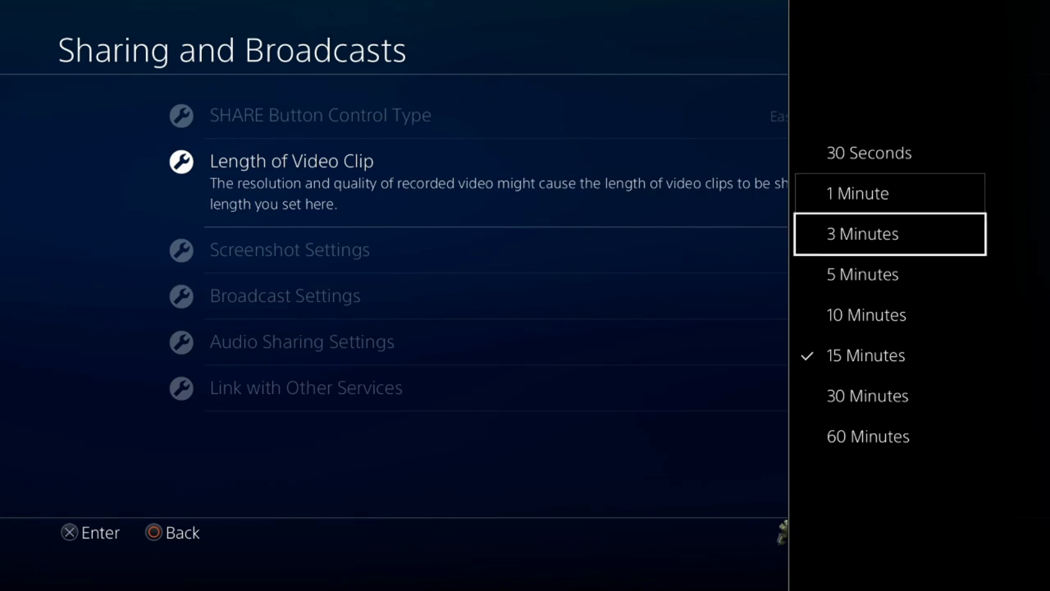
key("Down")
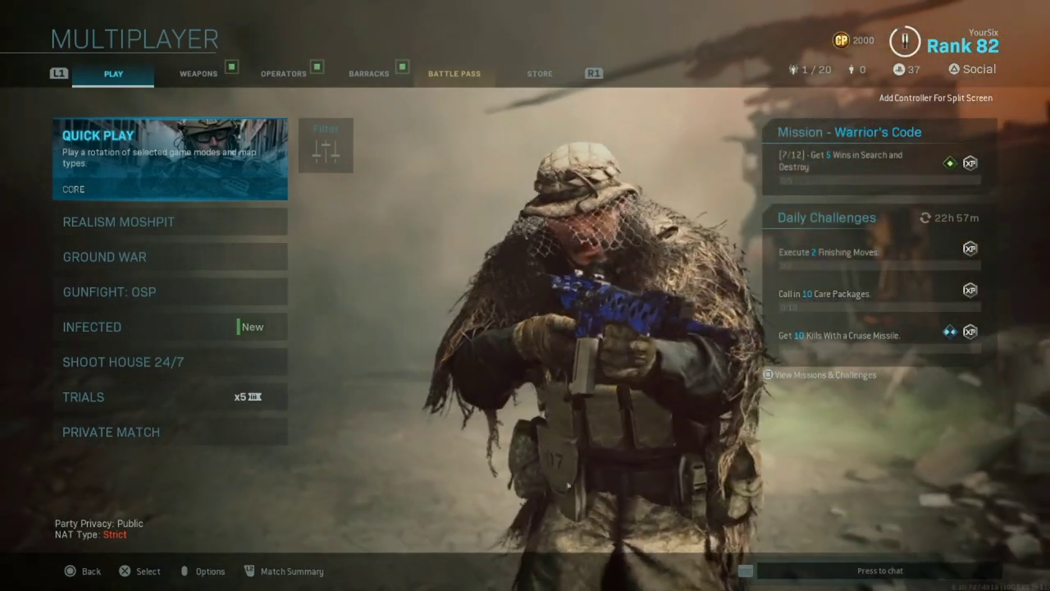
Leave the game for the home screen and launch Capture Gallery from Library > Applications.
key("super")
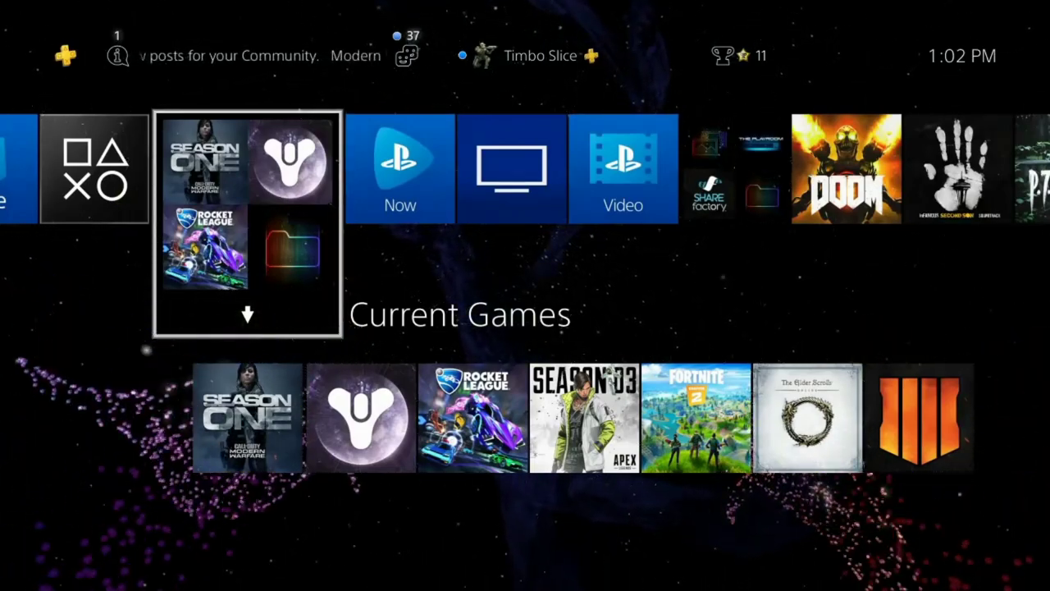
key("Right")
key("Right")
key("Right")
key("Right")
key("Right")
key("Right")
key("Right")
key("Right")
key("Right")
key("Right")
key("Right")
key("Right")
key("Right")
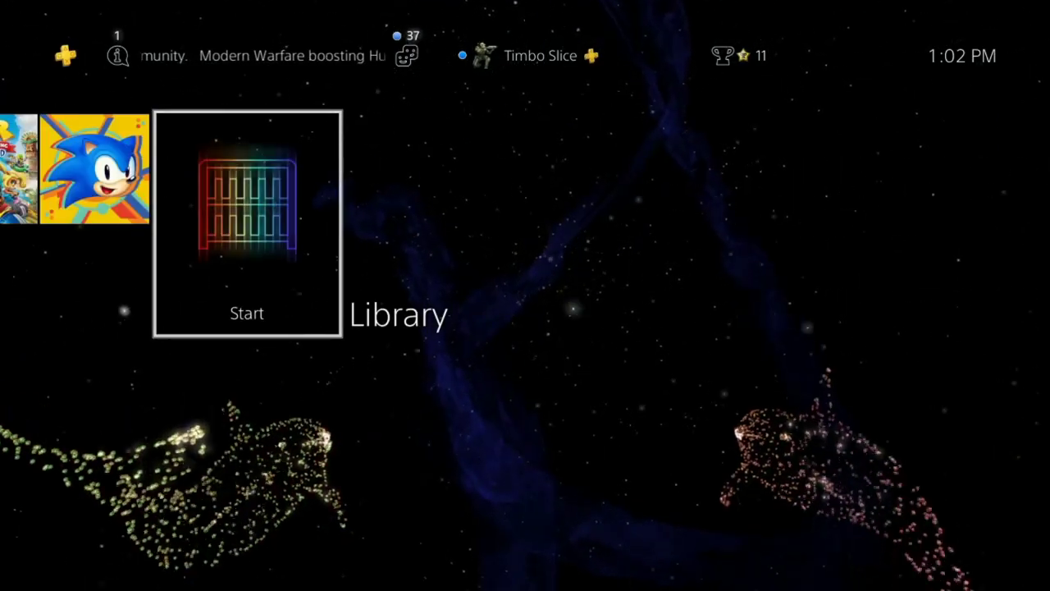
key("Return")
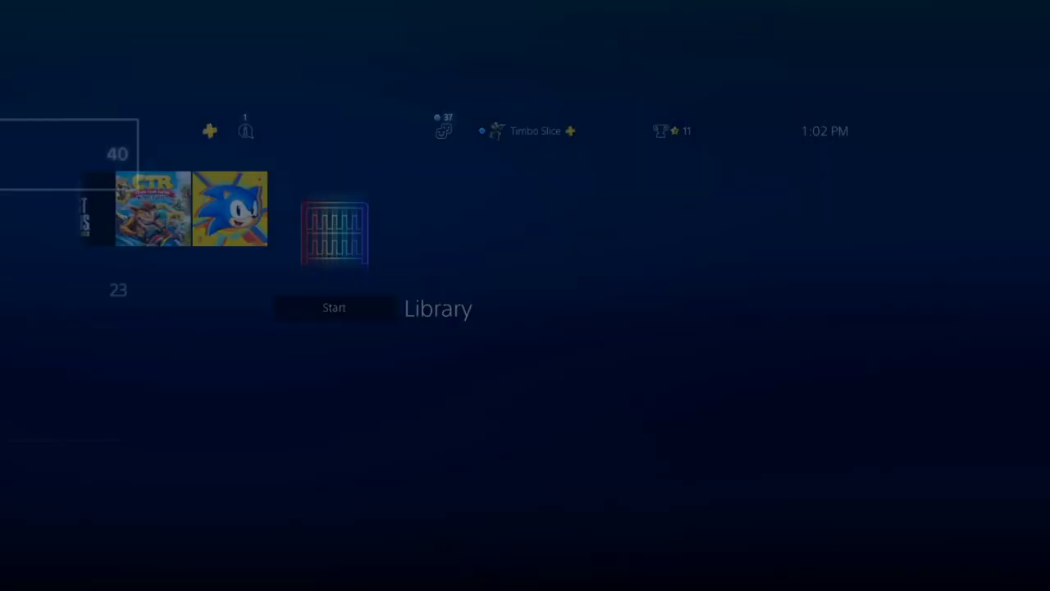
key("Down")
key("Down")
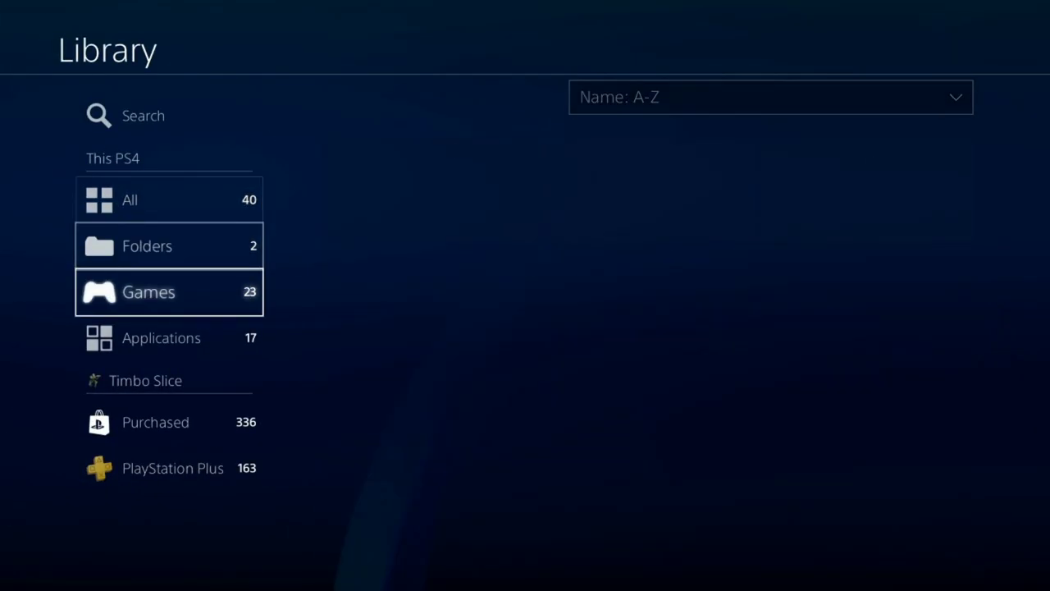
key("Down")
key("Right")
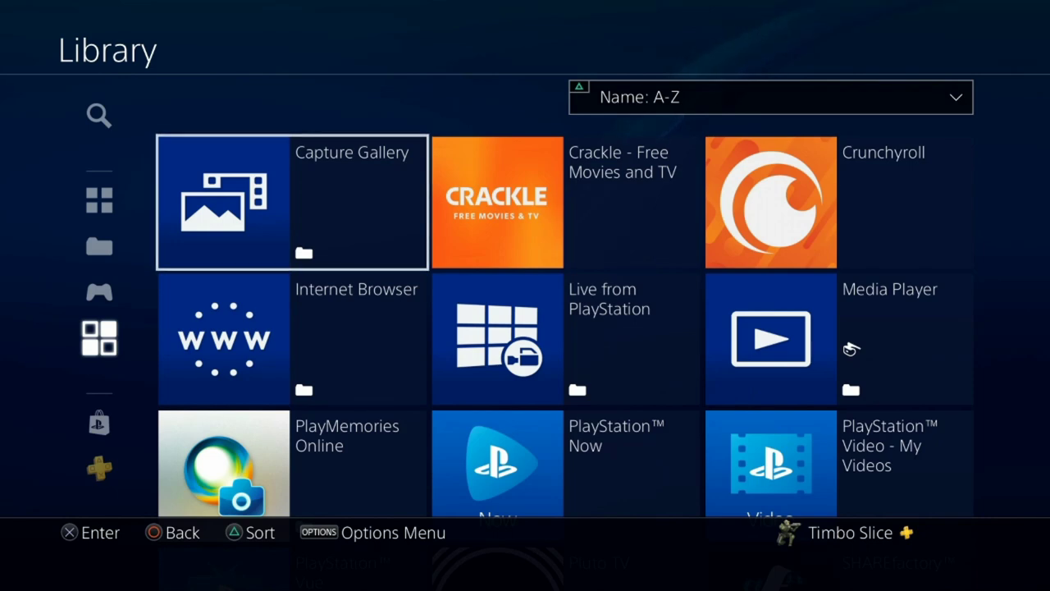
key("Return")
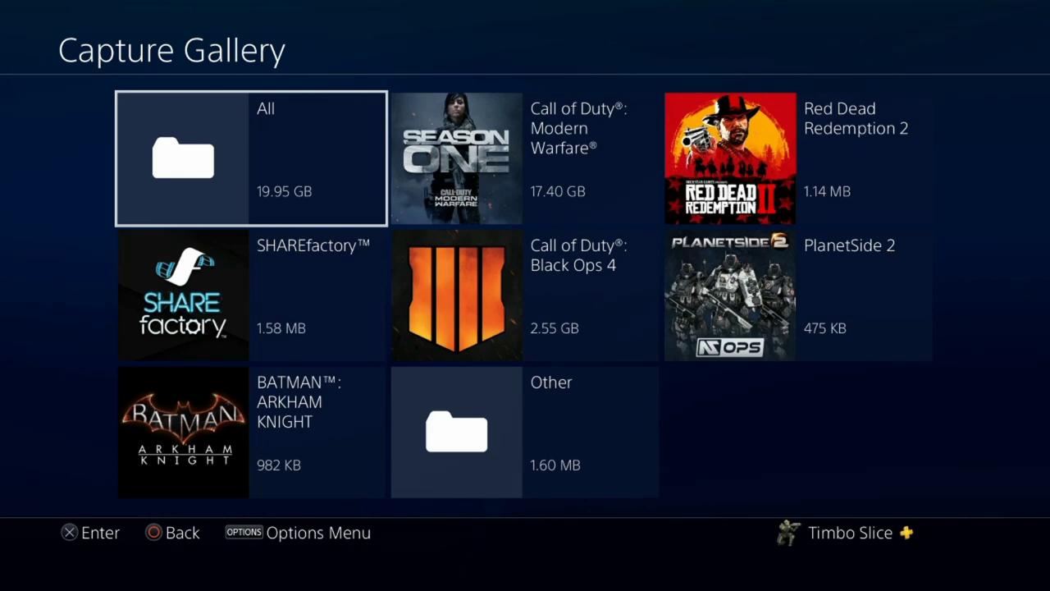
Open the All captures folder and check the sort options, keeping the Date order.
key("Return")
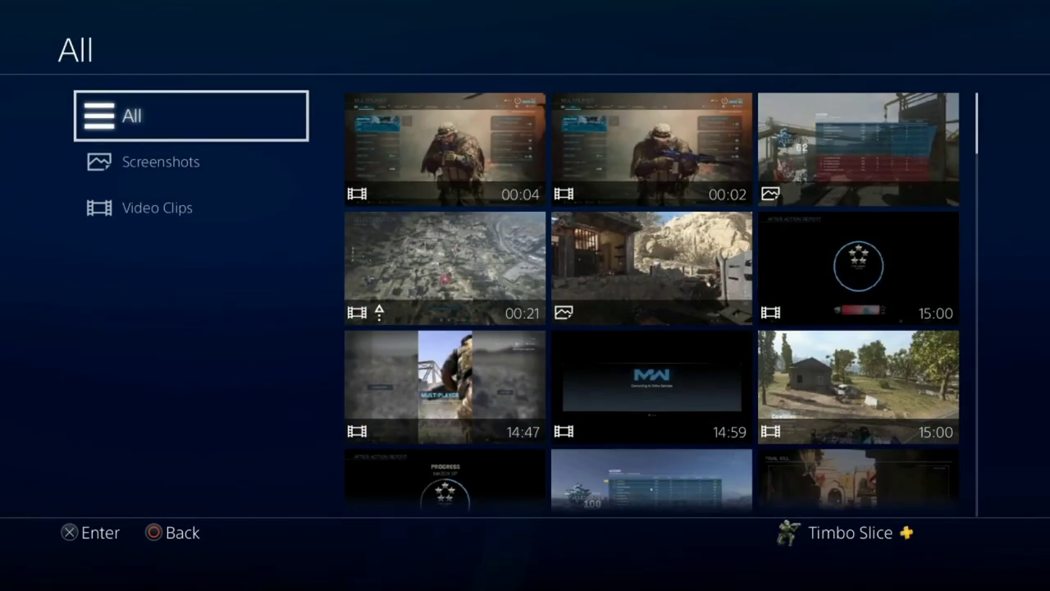
key("Right")
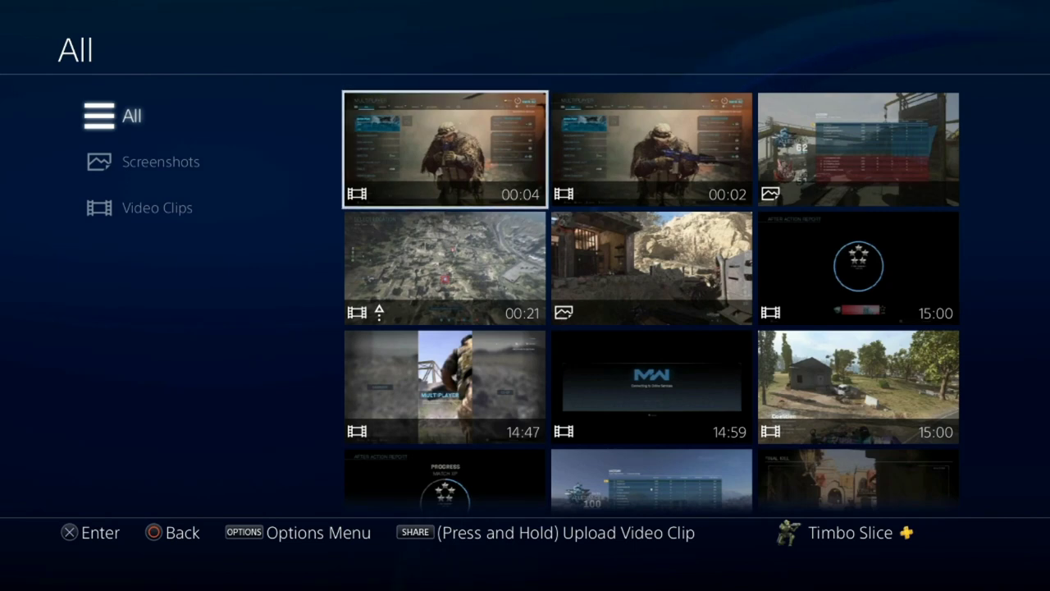
key("Menu")
key("Up")
key("Return")
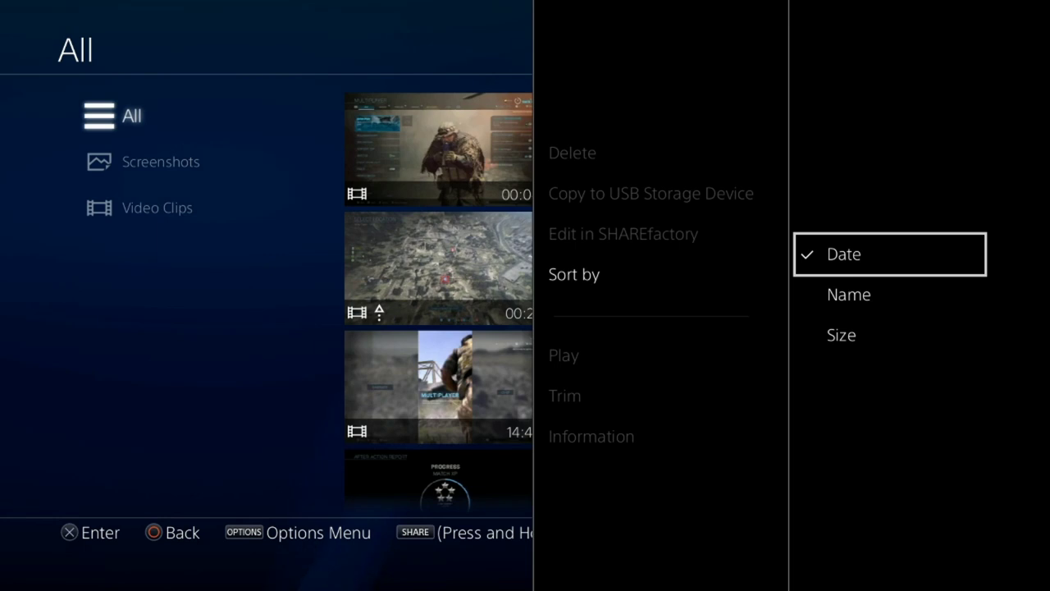
key("Escape")
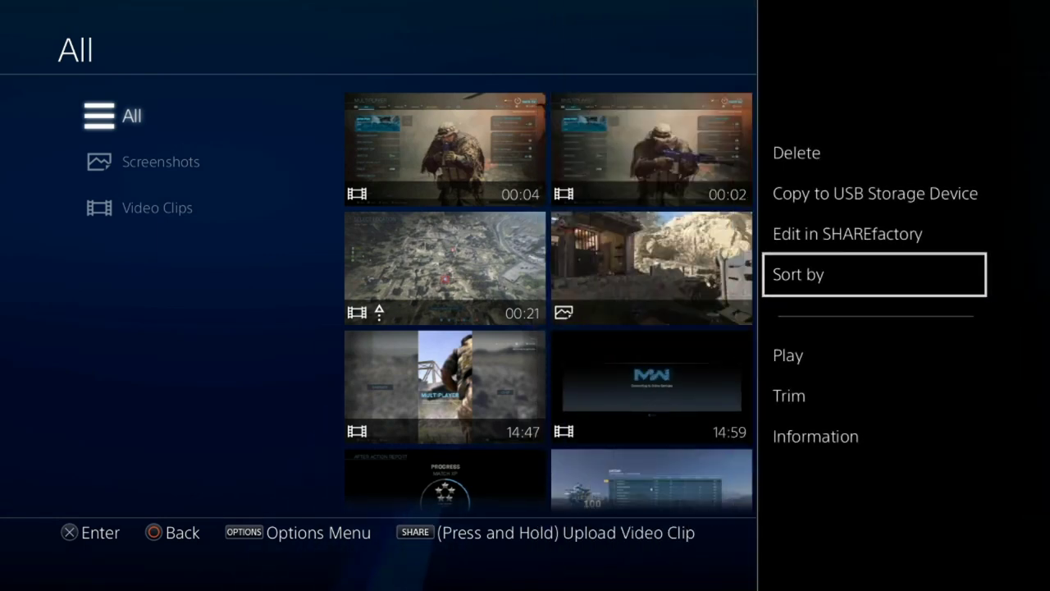
key("Escape")
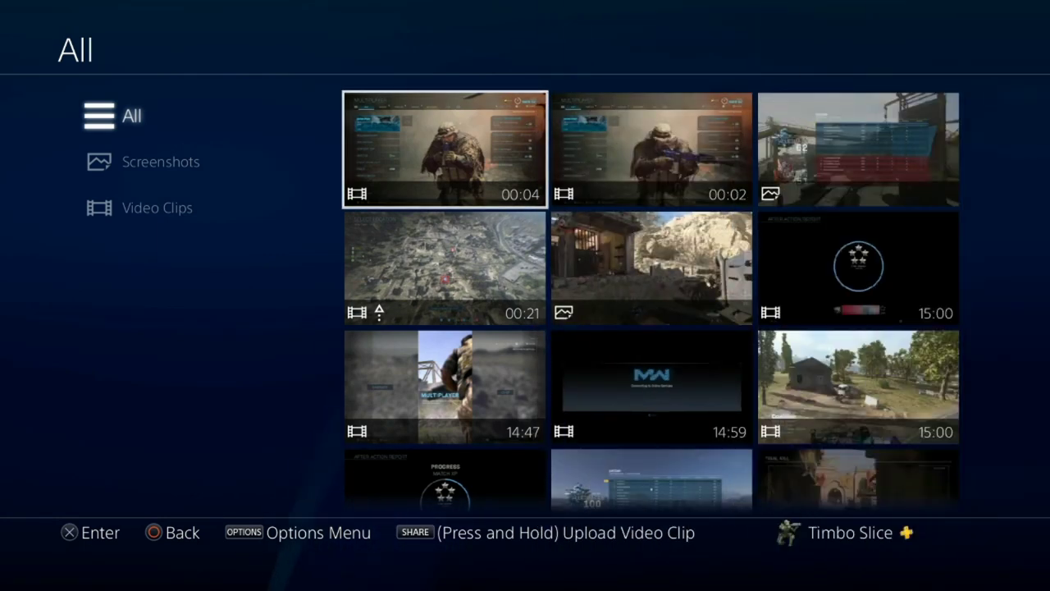
Select the 00:21 Modern Warfare clip and choose Copy to USB Storage Device.
key("Down")
key("Right")
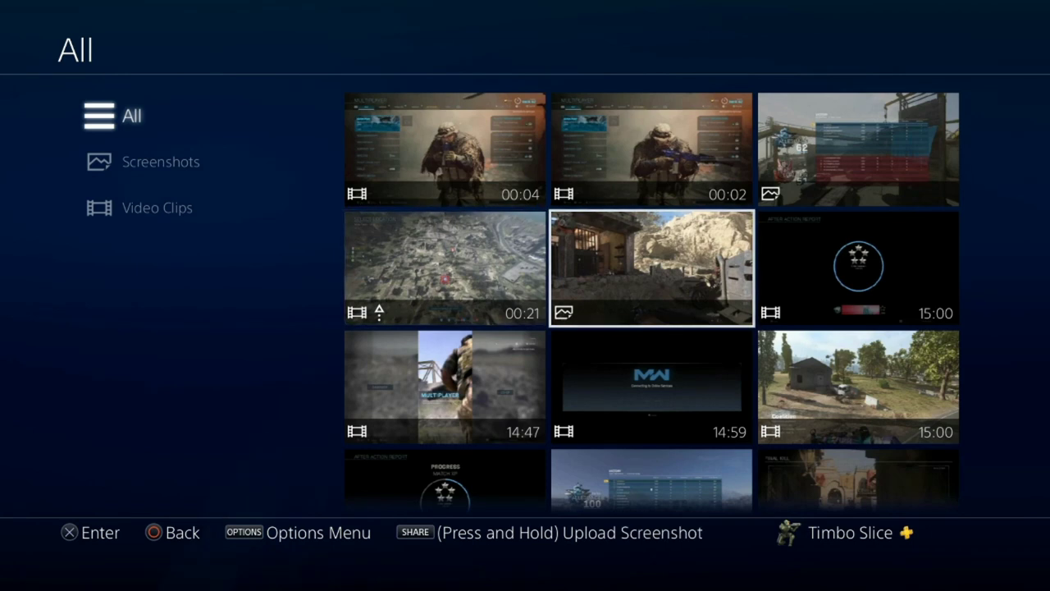
key("Down")
key("Up")
key("Left")
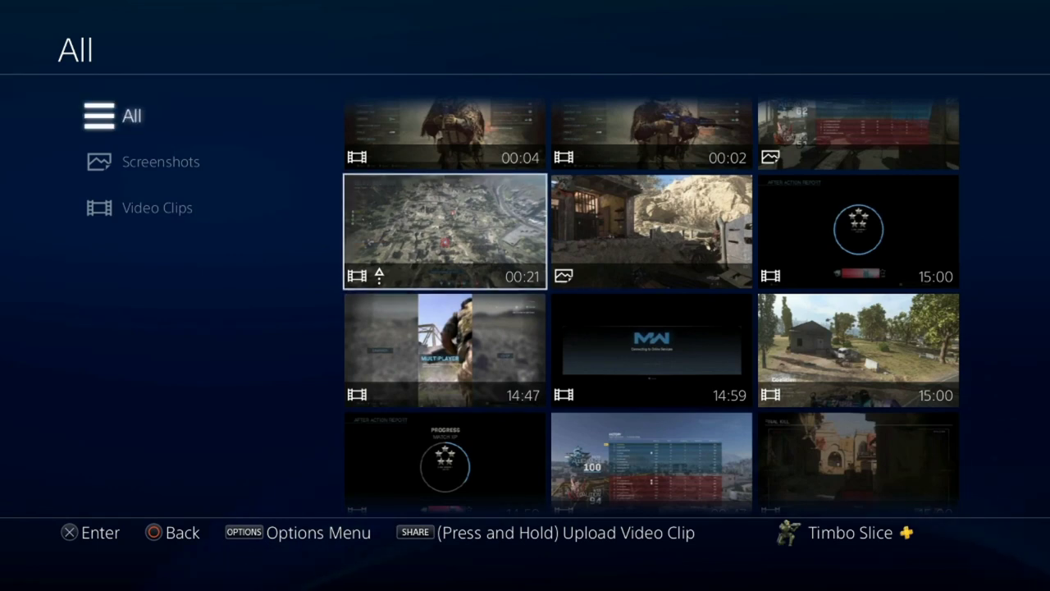
key("Menu")
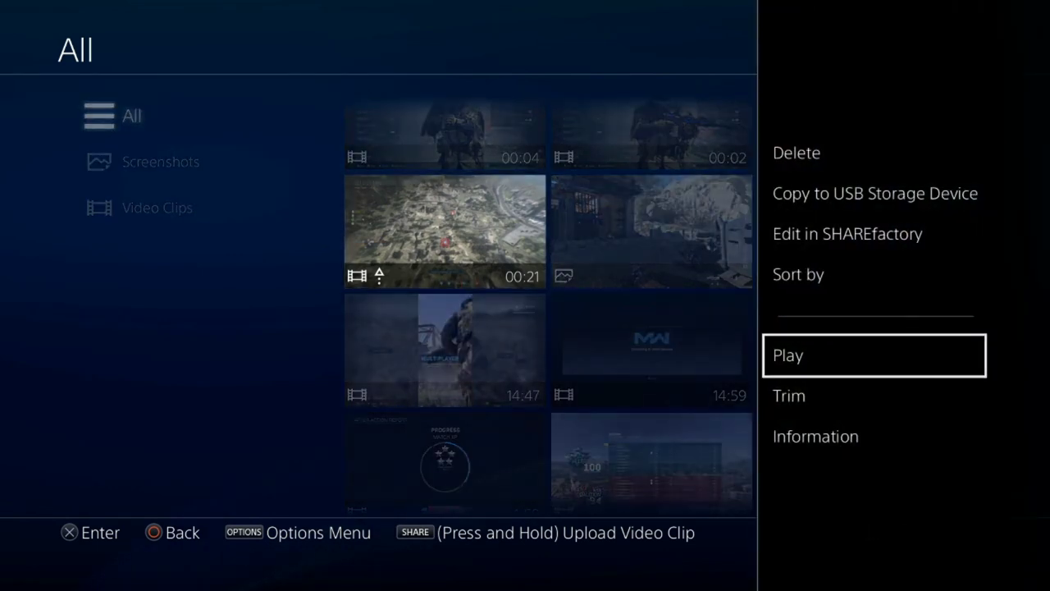
key("Up")
key("Up")
key("Up")
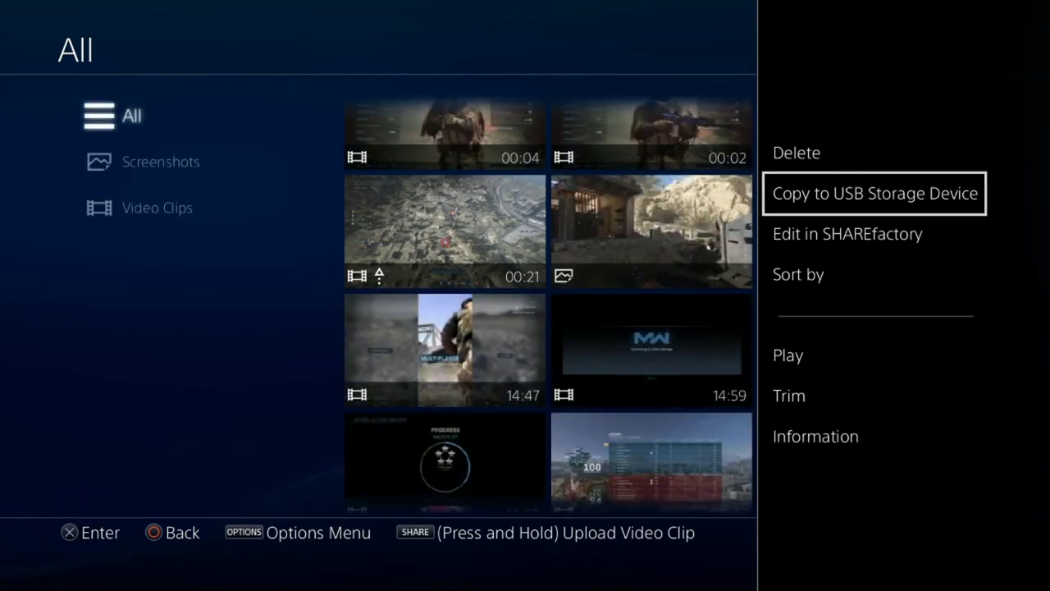
key("Return")
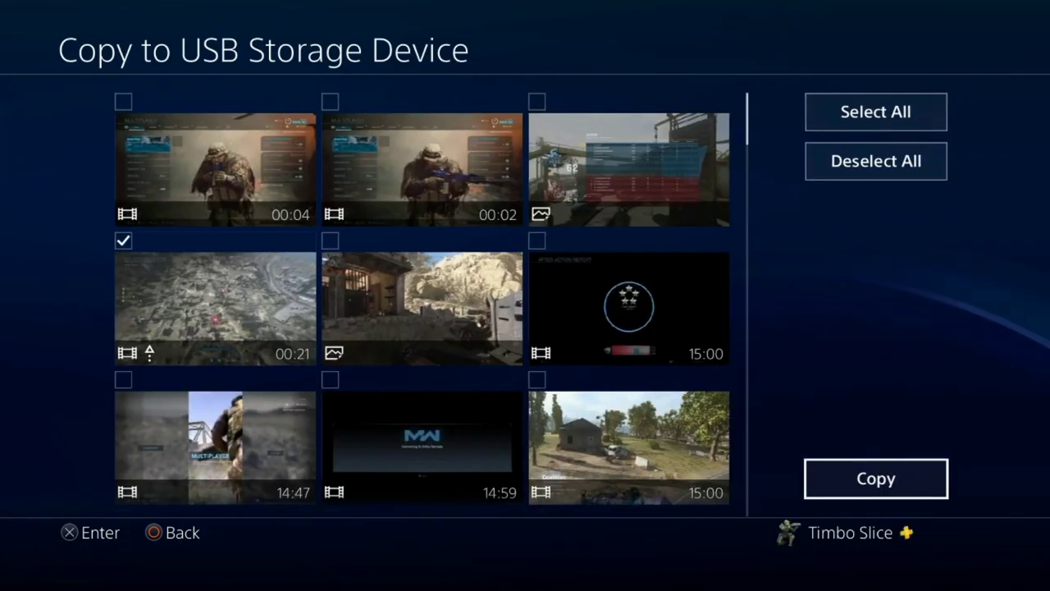
Copy the checked 17.25 MB clip to the USB drive and confirm with OK.
key("Left")
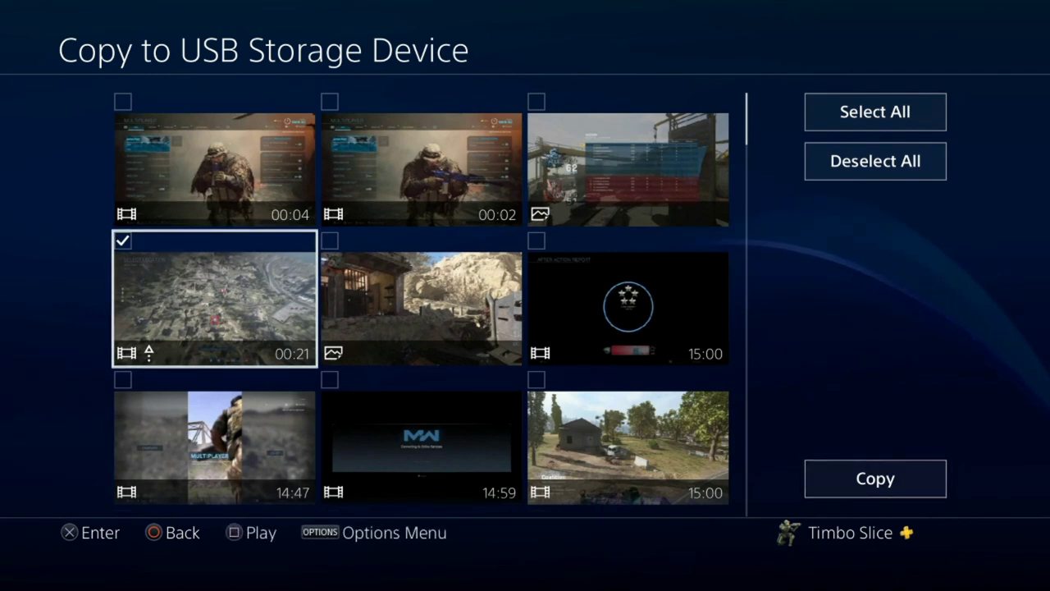
key("Right")
key("Right")
key("Right")
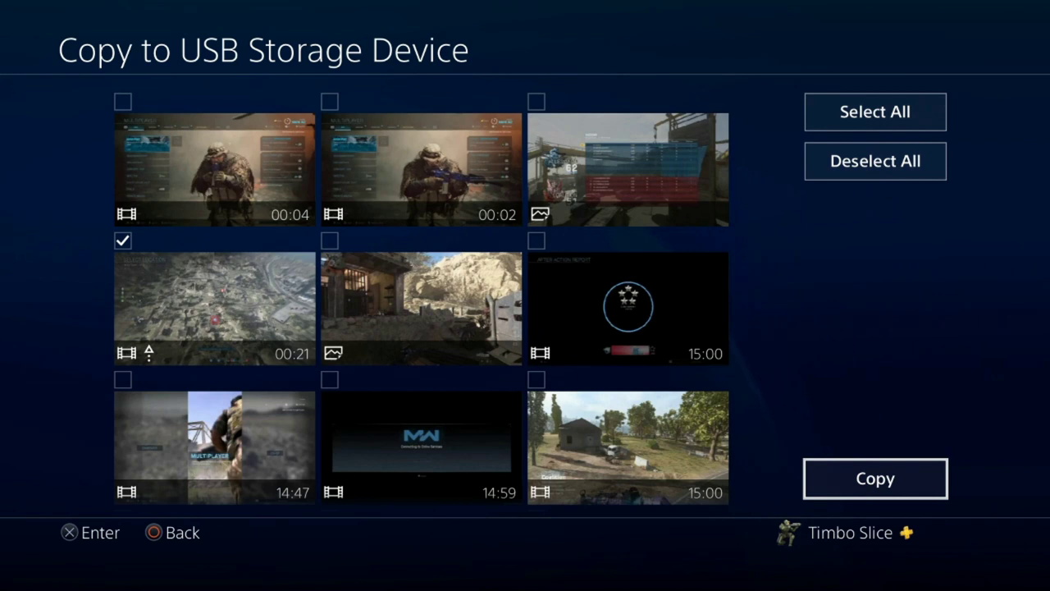
key("Return")
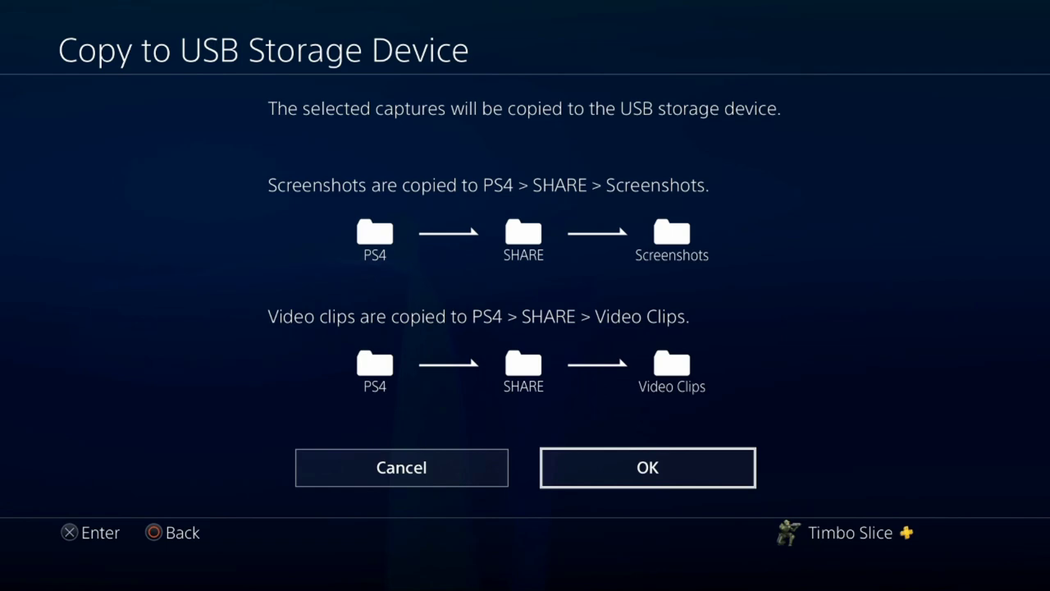
key("Return")
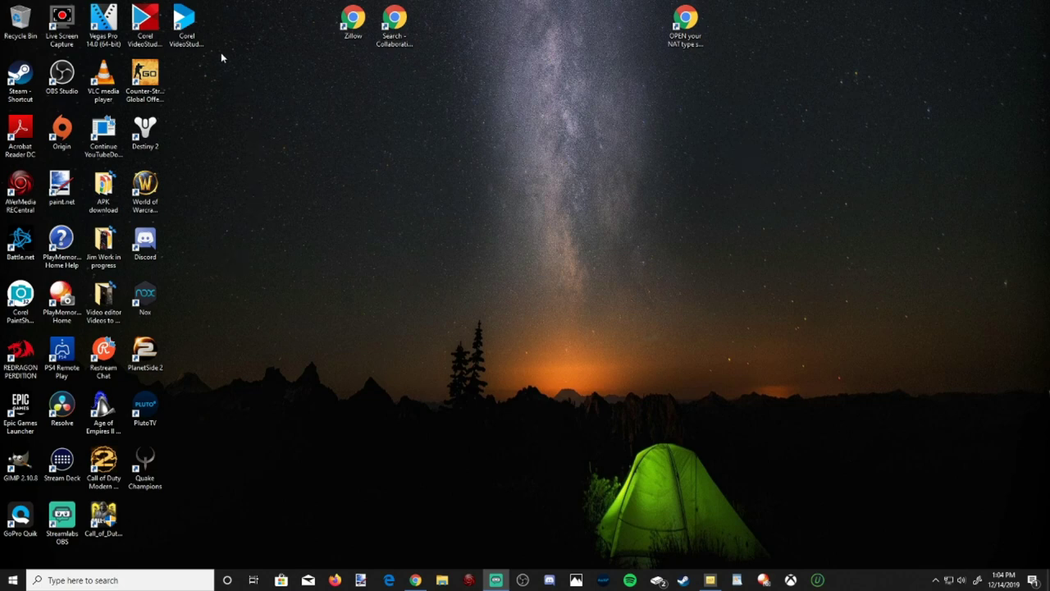
Launch Corel VideoStudio 2018 from its desktop shortcut.
left_click(187, 46)
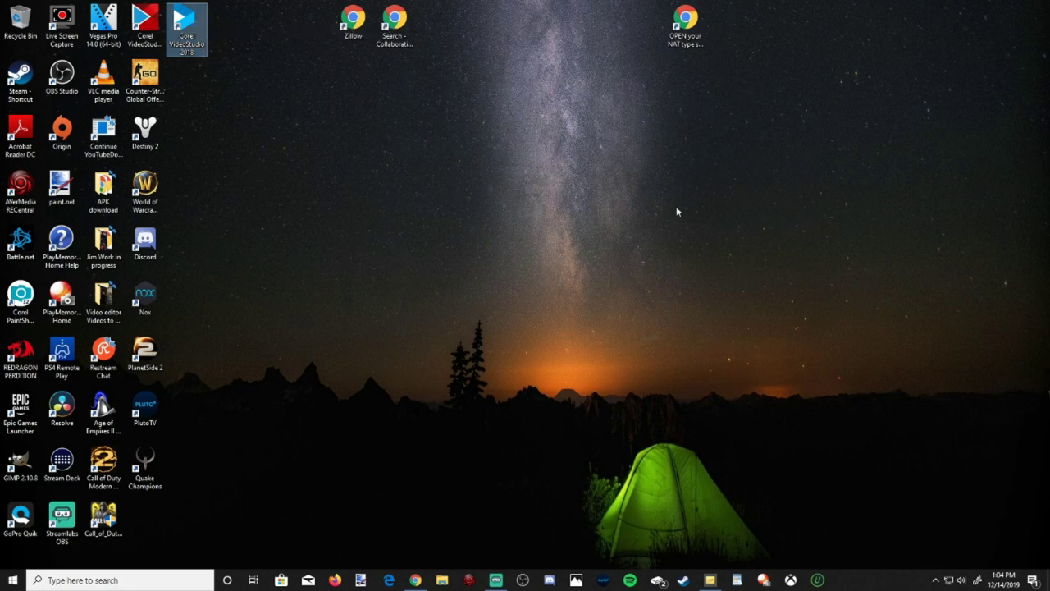
key("alt+Tab")
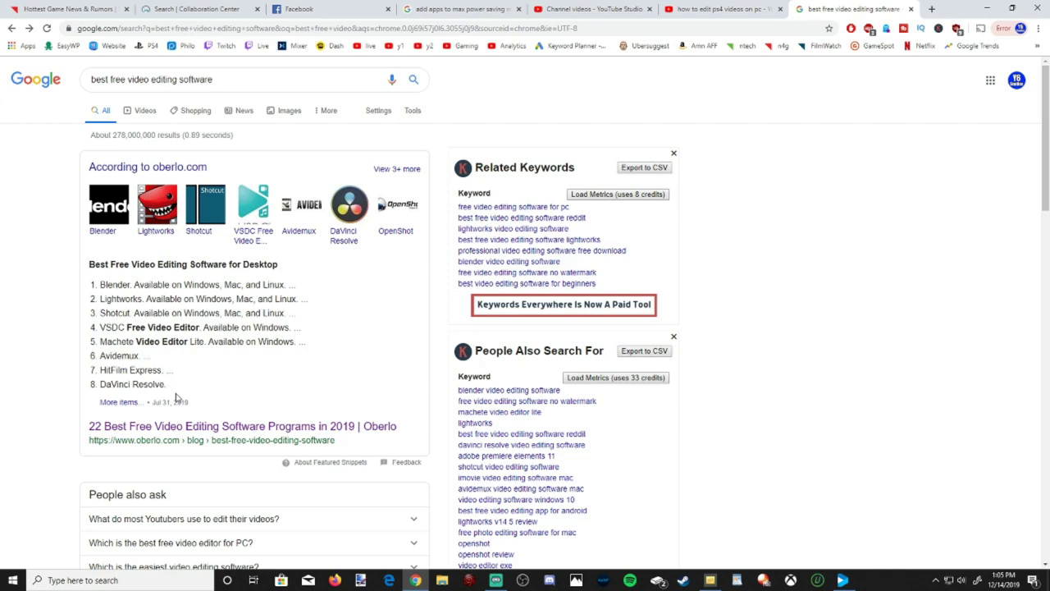
Minimize Chrome, switch VideoStudio to the Edit workspace, and bring up File Explorer.
left_click(987, 9)
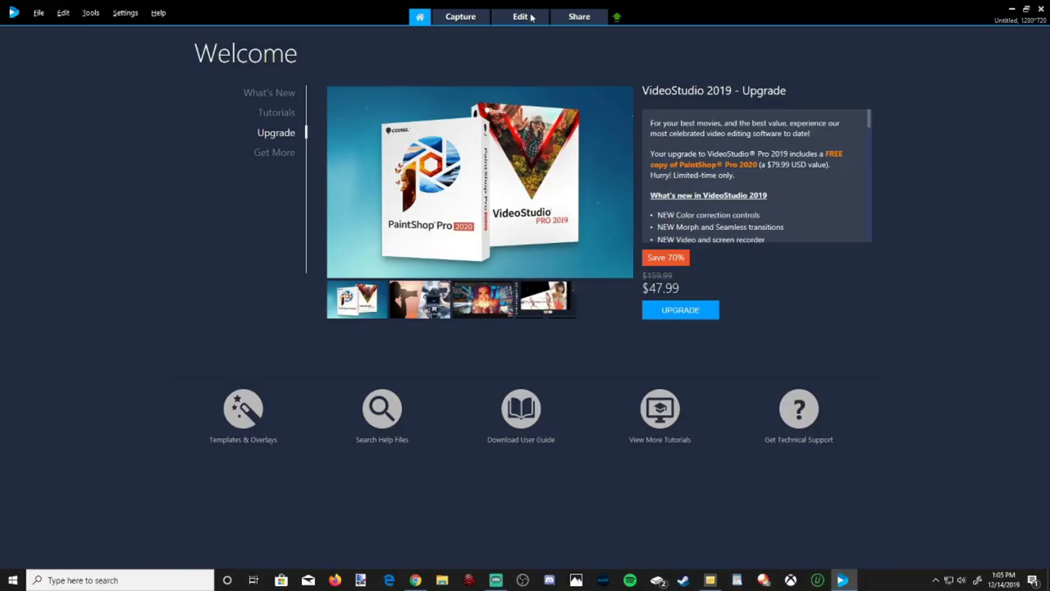
left_click(521, 16)
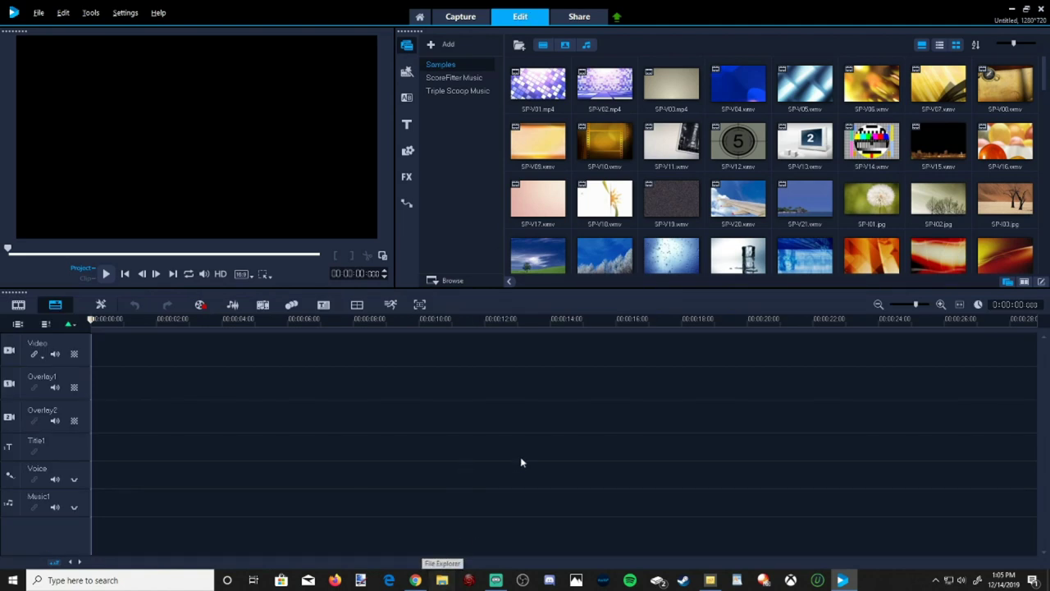
left_click(443, 580)
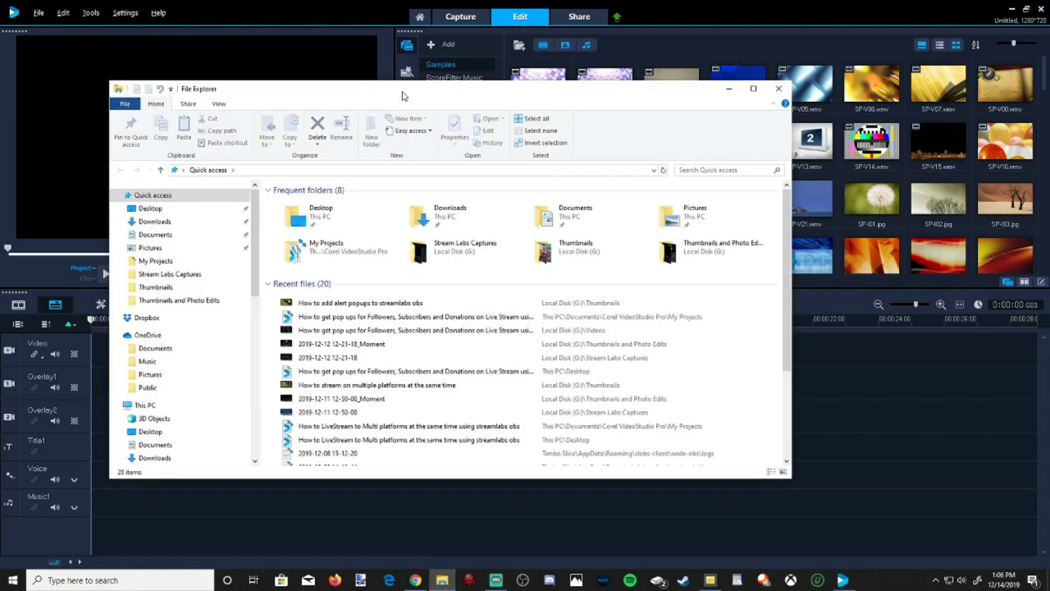
Browse DRIVE 1 (H:) to PS4 > SHARE > Video Clips > Call of Duty Modern Warfare.
left_click_drag(402, 92, 473, 92)
left_click_drag(325, 261, 327, 316)
left_click(228, 398)
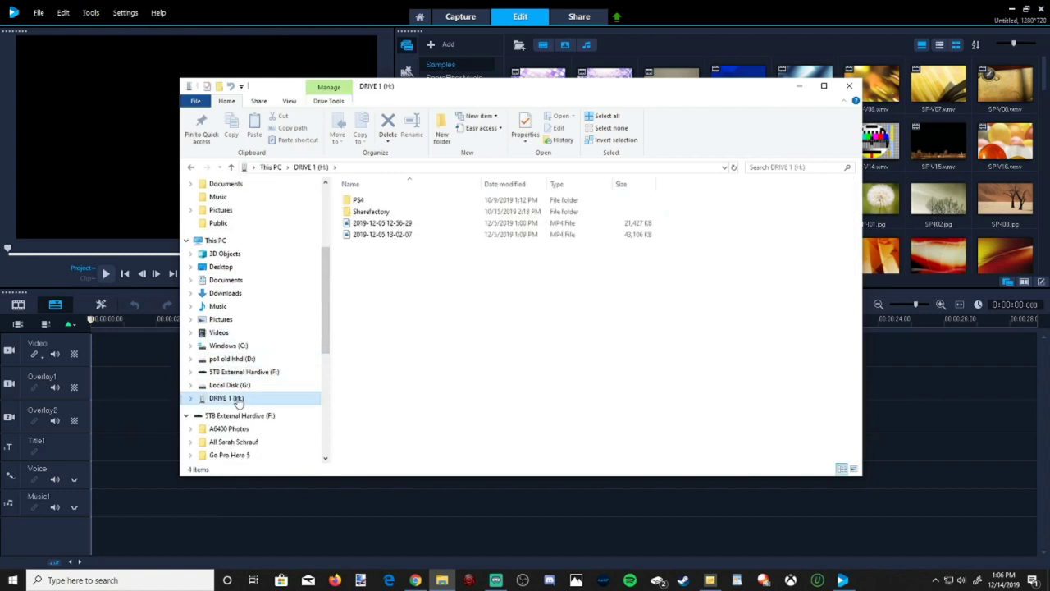
double_click(375, 200)
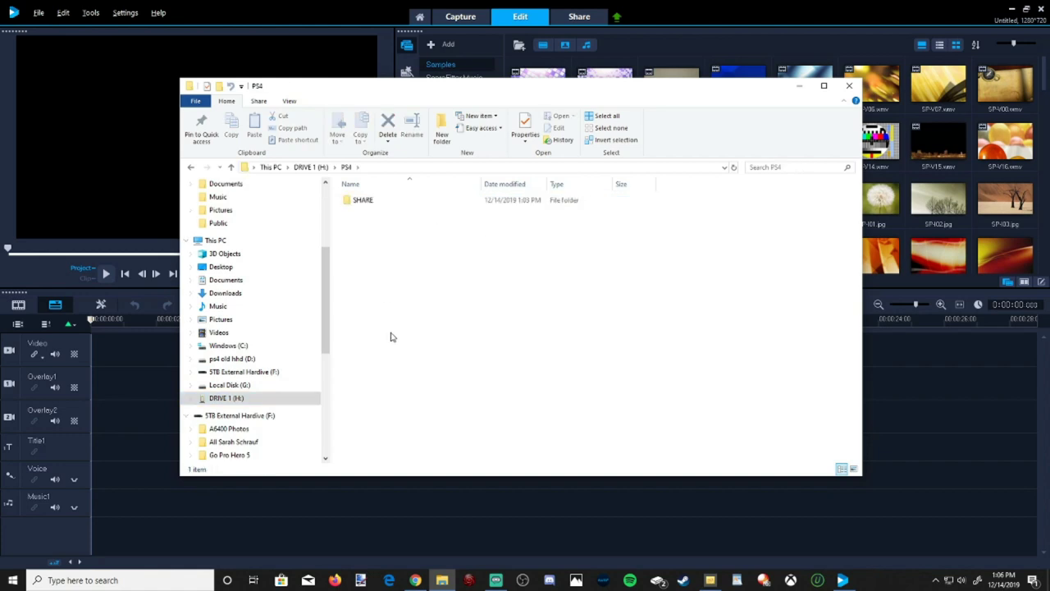
double_click(401, 204)
double_click(391, 200)
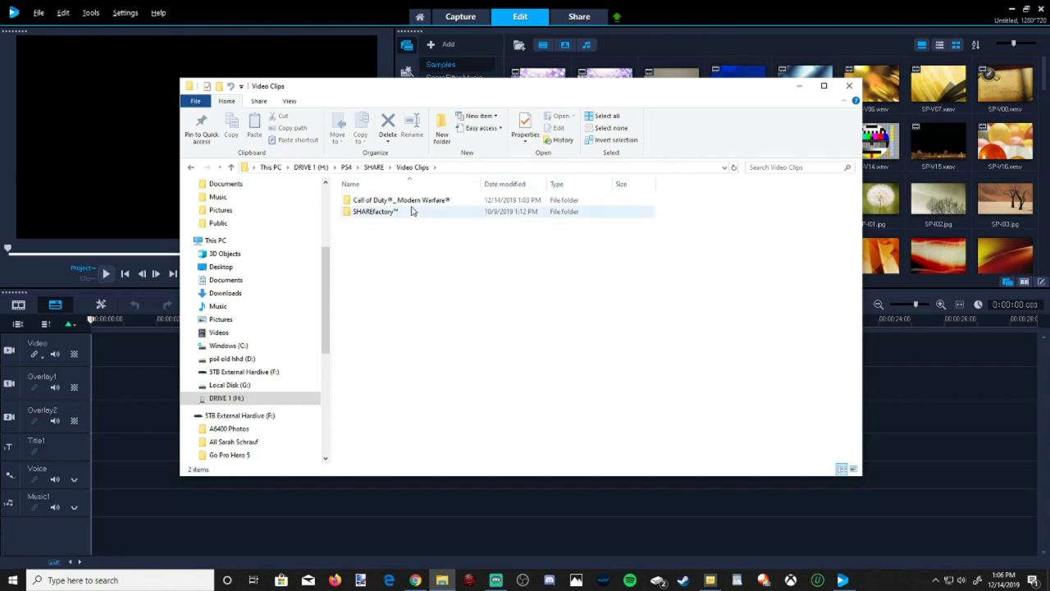
double_click(414, 201)
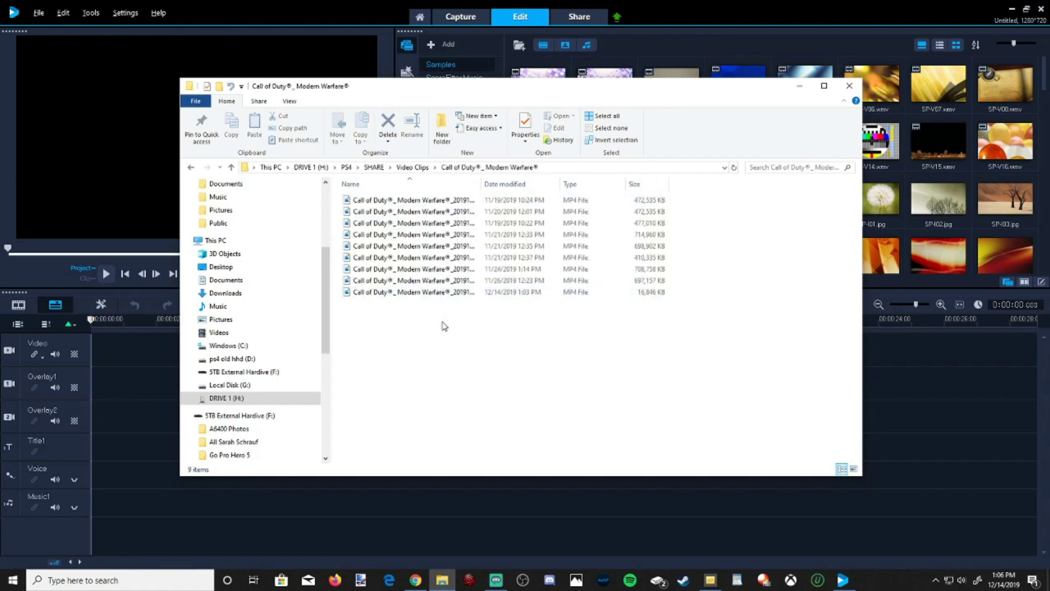
Drag the newest 12/14/2019 MP4 onto the Video track and set the playhead about 7 seconds in.
left_click(438, 284)
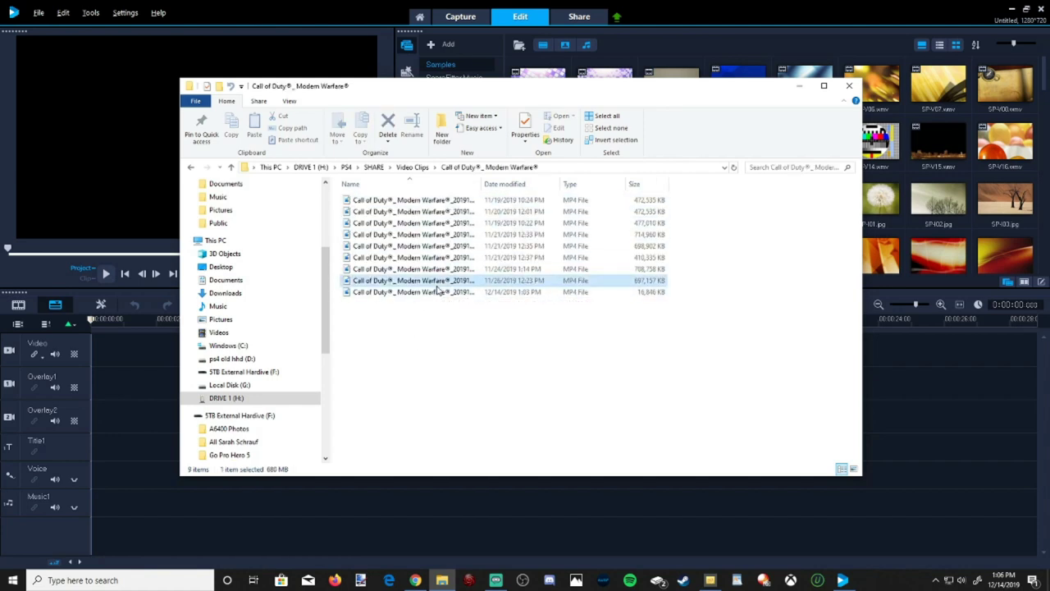
left_click(437, 293)
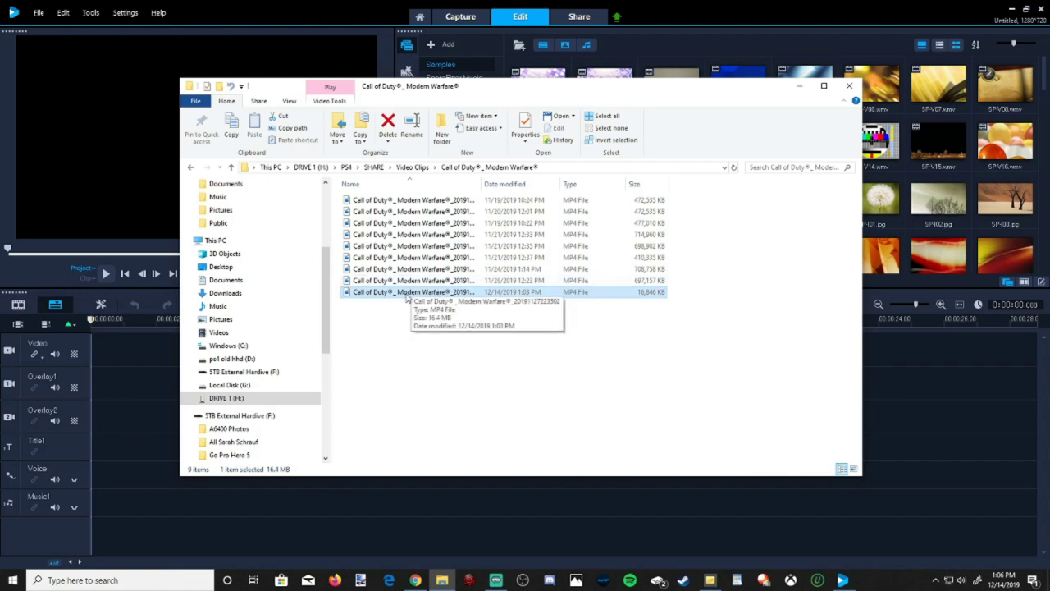
left_click_drag(406, 295, 201, 348)
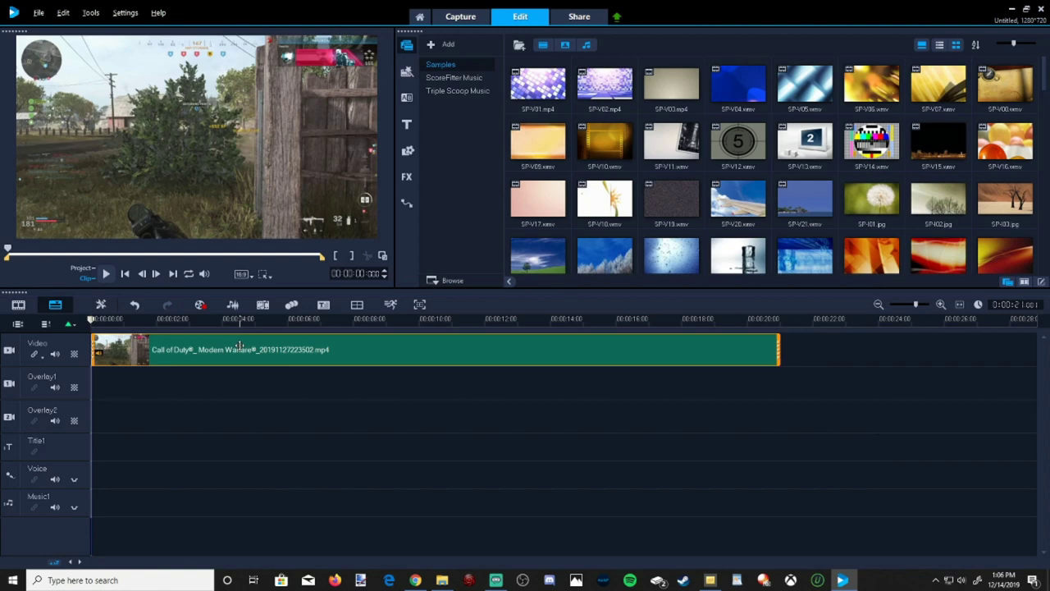
left_click_drag(121, 320, 422, 342)
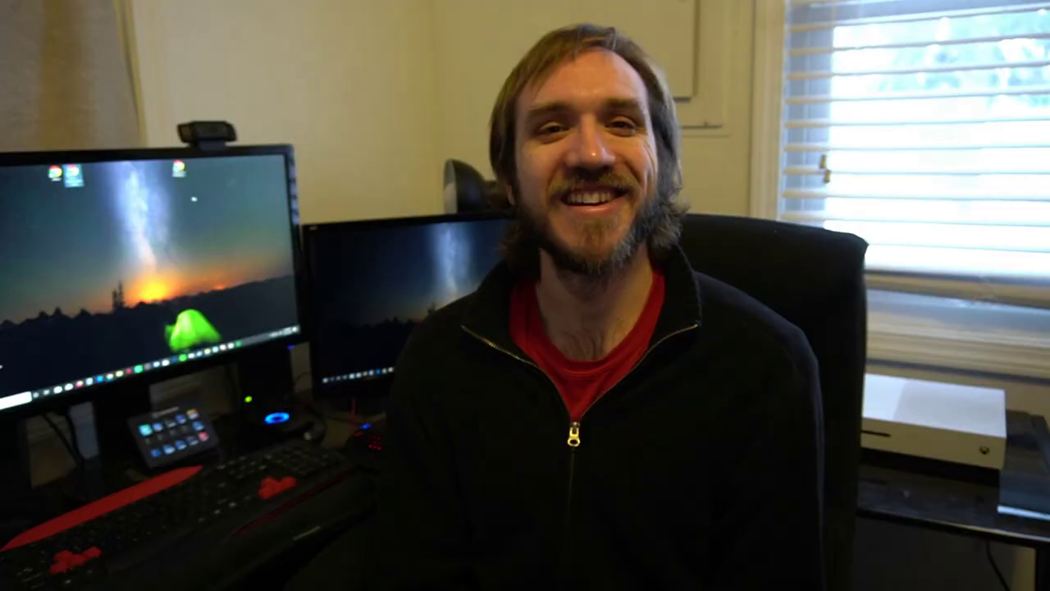